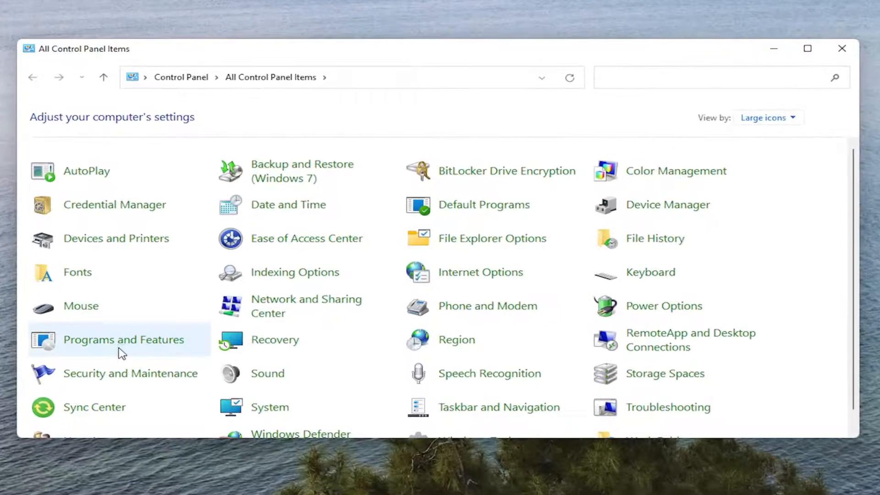
# Open Programs and Features and repair Apple Mobile Device Support, allowing it to make changes to the device.
pyautogui.click(133, 344)
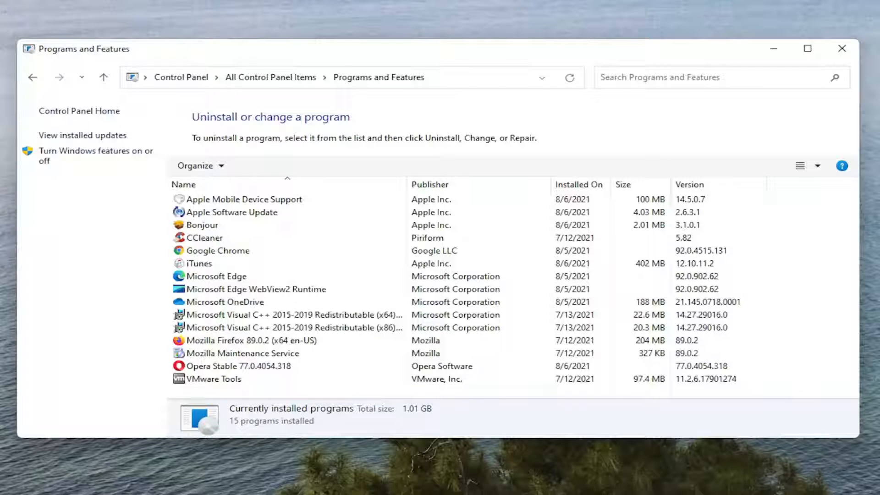
pyautogui.click(216, 200)
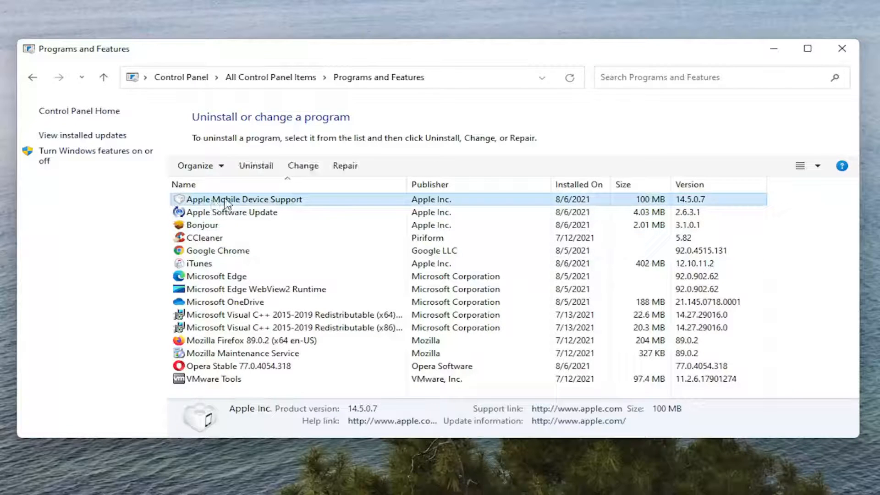
pyautogui.click(344, 169)
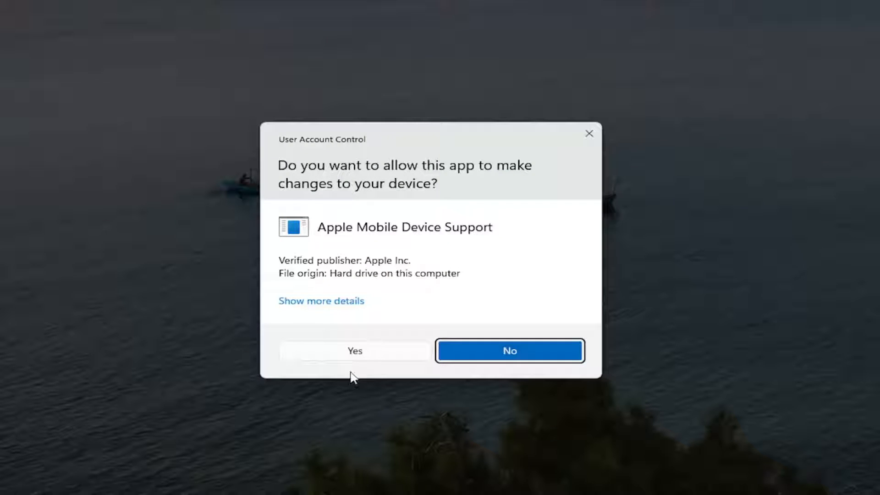
pyautogui.click(355, 352)
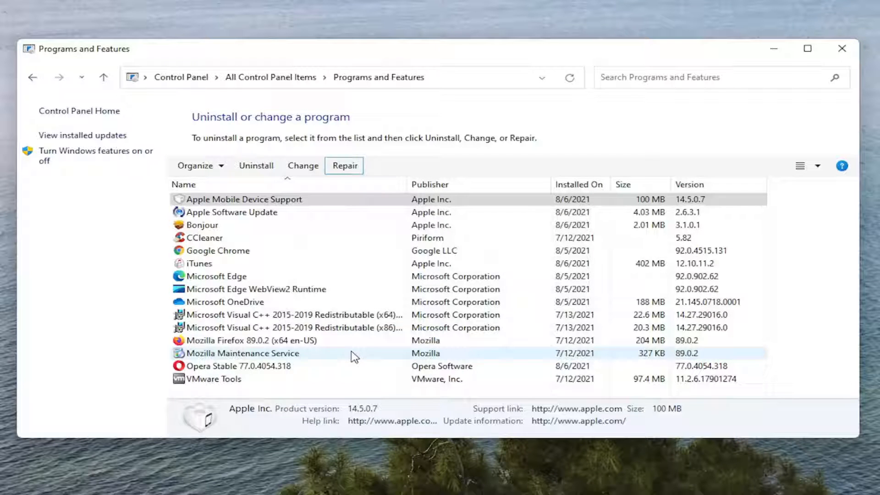
# Repair Apple Software Update and allow it to make changes to the device.
pyautogui.click(248, 215)
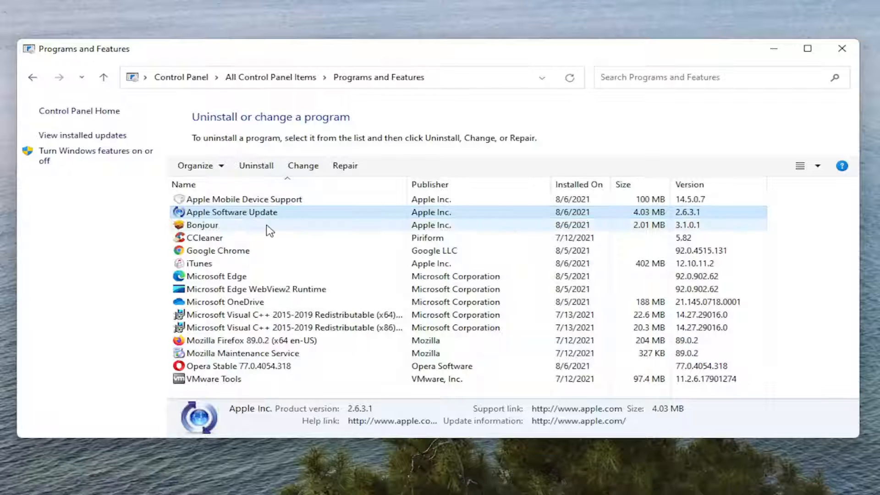
pyautogui.click(345, 167)
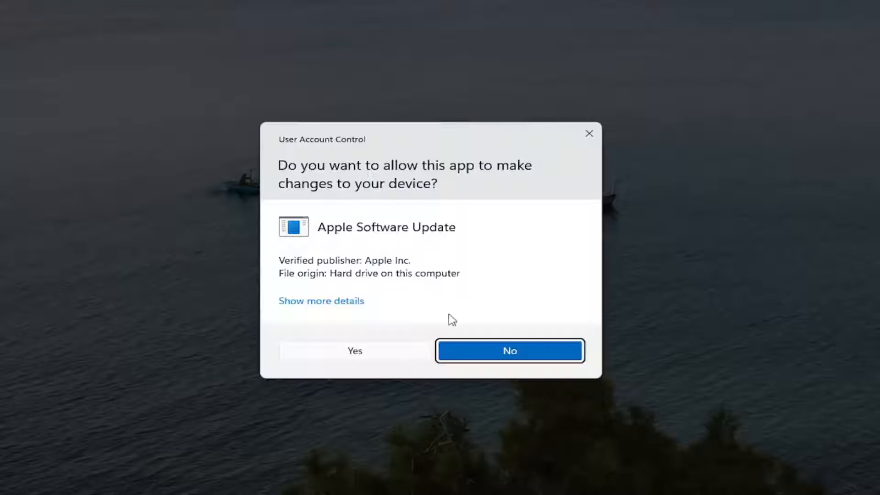
pyautogui.click(368, 351)
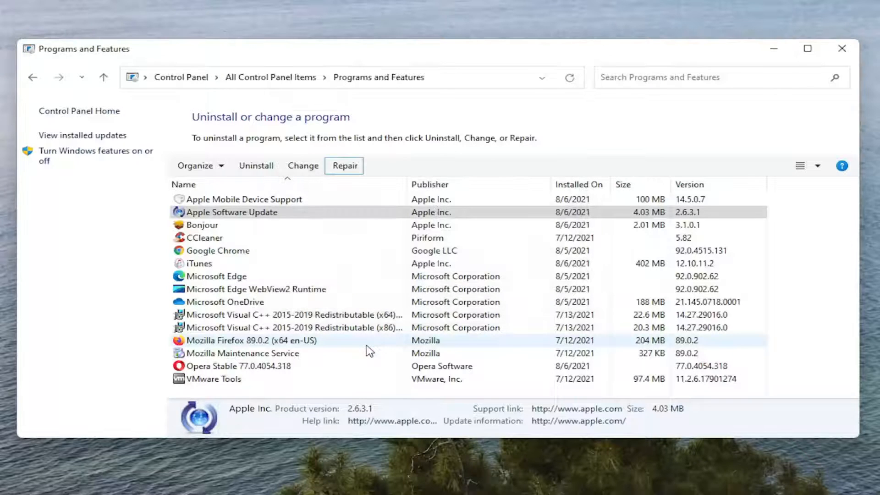
# Repair iTunes, allow it to make changes to the device, and close Programs and Features.
pyautogui.click(216, 265)
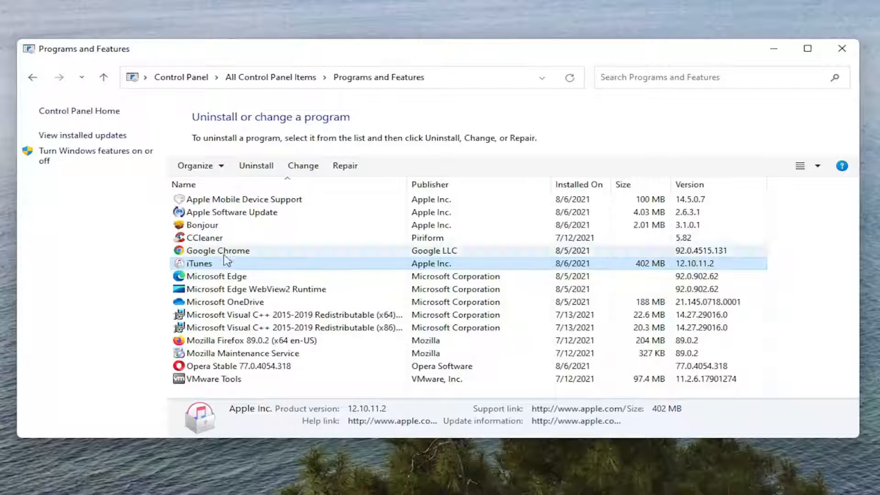
pyautogui.click(344, 167)
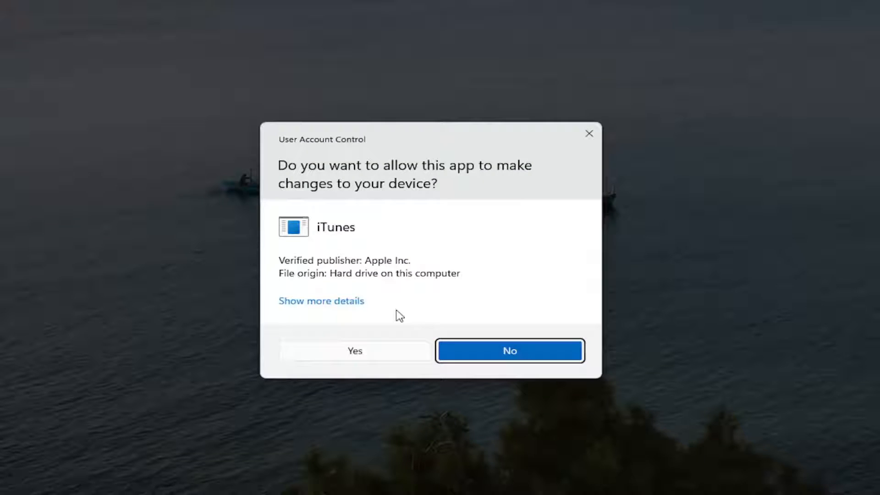
pyautogui.click(360, 350)
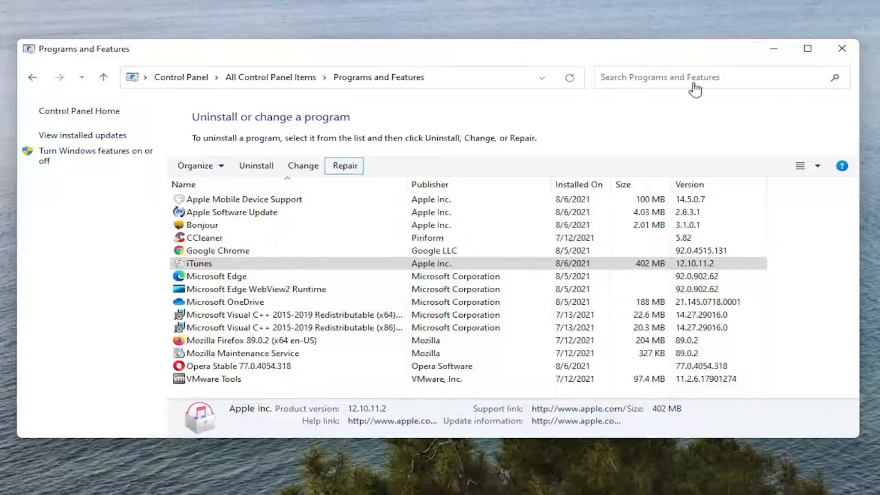
pyautogui.click(842, 48)
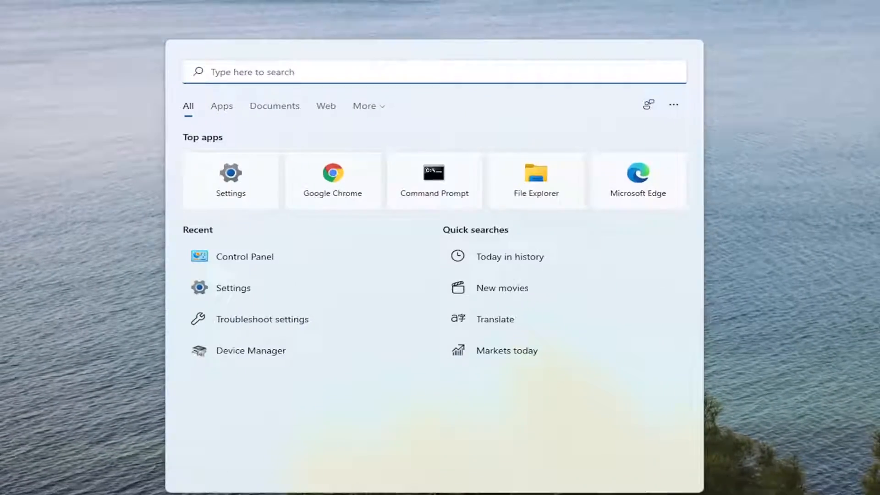
# Search Windows for "device manager", open Device Manager, and expand the Universal Serial Bus controllers category.
pyautogui.write('device manager')
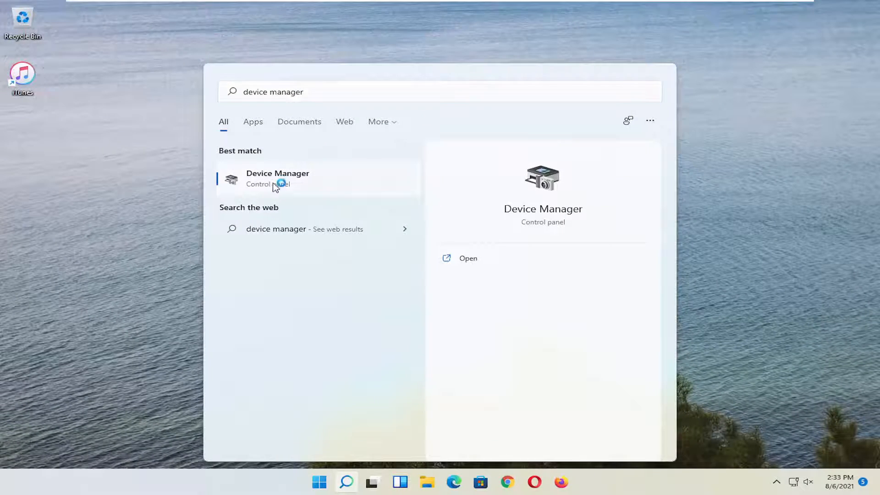
pyautogui.click(276, 182)
pyautogui.moveTo(309, 36); pyautogui.dragTo(465, 52)
pyautogui.click(295, 299)
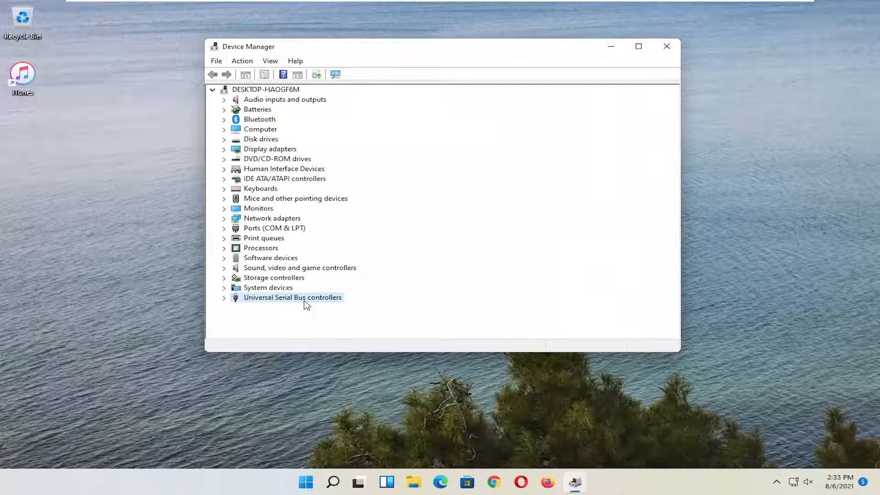
pyautogui.doubleClick(306, 302)
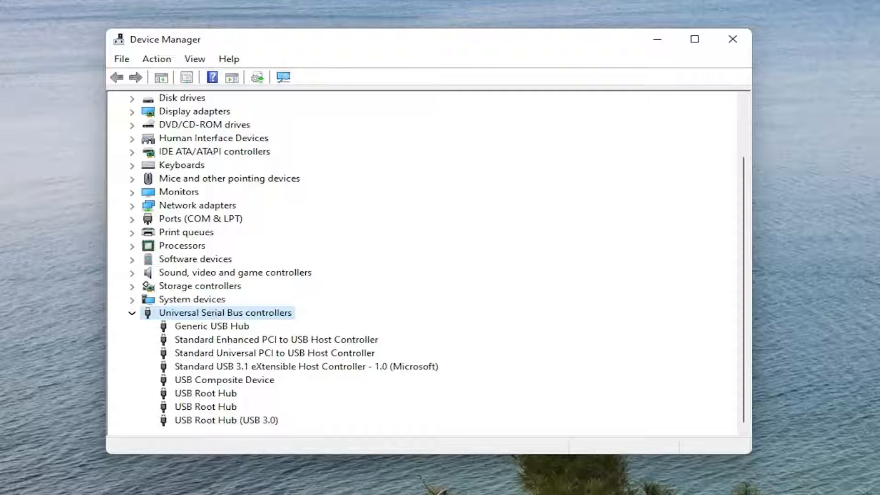
# Start a driver update for the second USB Root Hub and search automatically for drivers.
pyautogui.click(197, 393)
pyautogui.rightClick(201, 406)
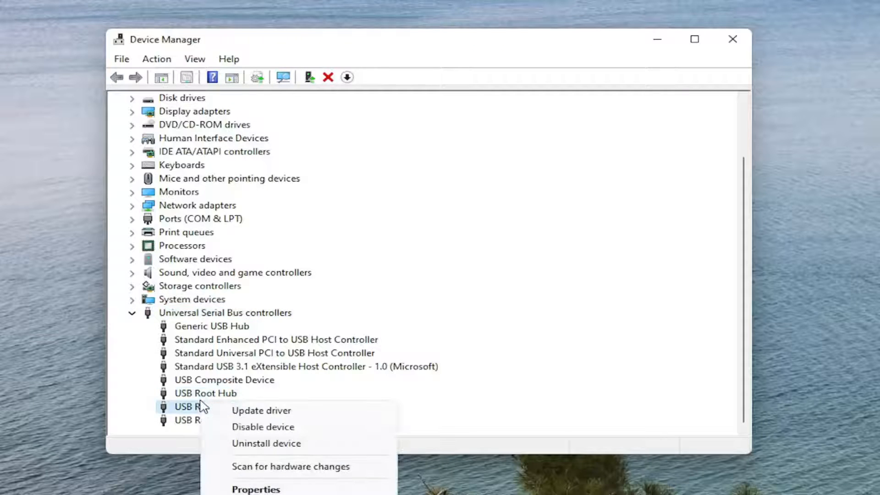
pyautogui.click(261, 410)
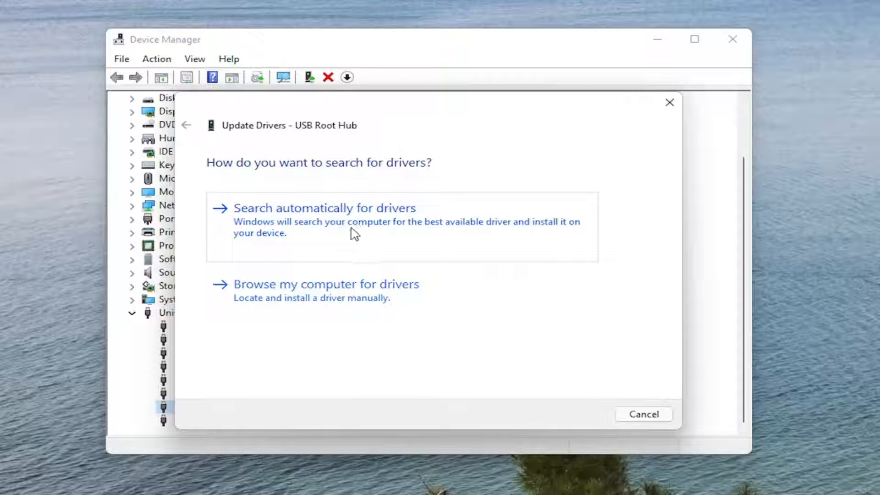
pyautogui.click(371, 228)
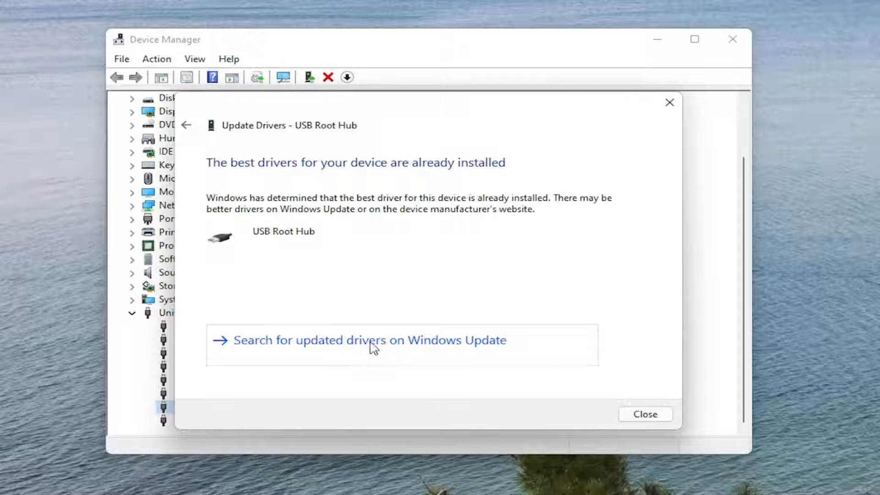
# Install the USB Root Hub driver from the list of available drivers on the computer, then close Device Manager.
pyautogui.click(188, 126)
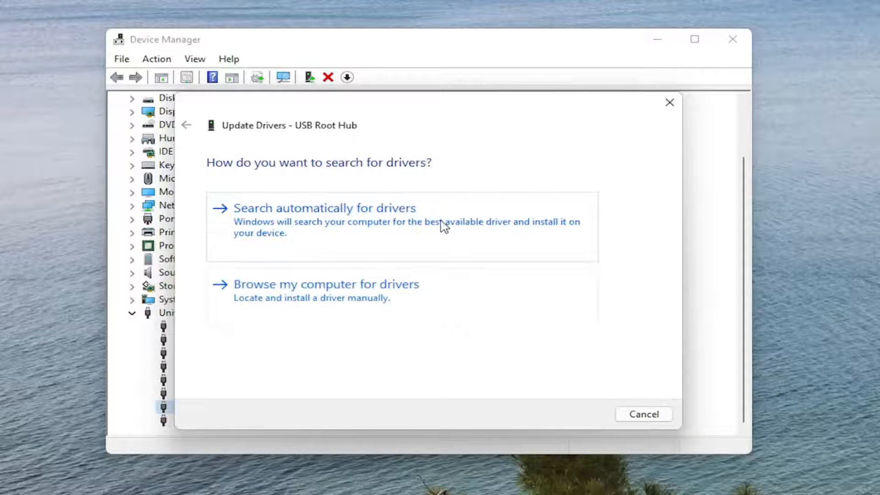
pyautogui.click(305, 301)
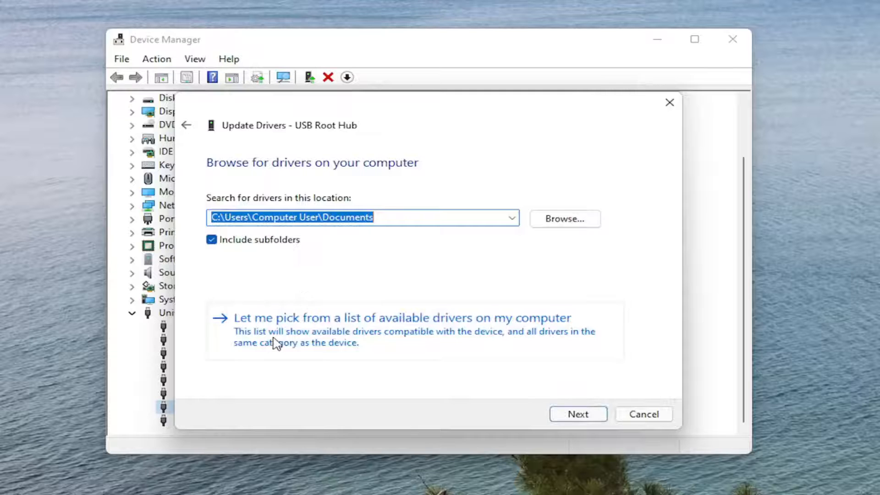
pyautogui.click(428, 338)
pyautogui.click(256, 287)
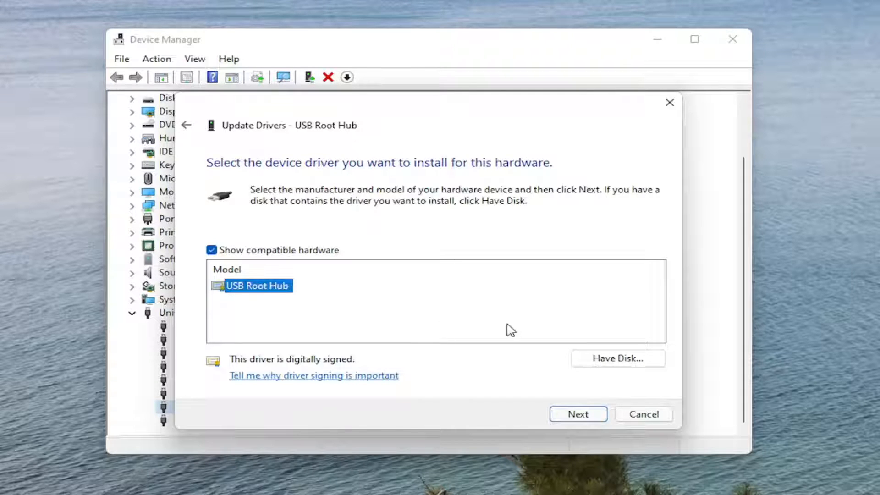
pyautogui.click(579, 415)
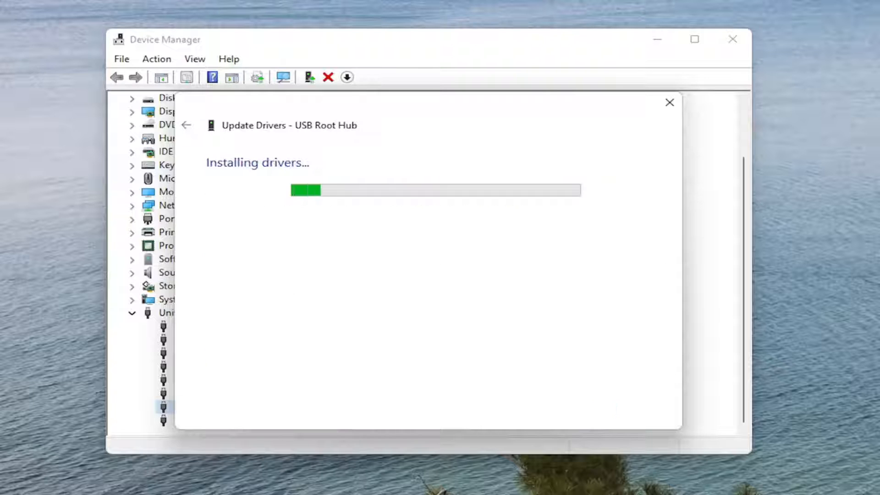
pyautogui.click(644, 415)
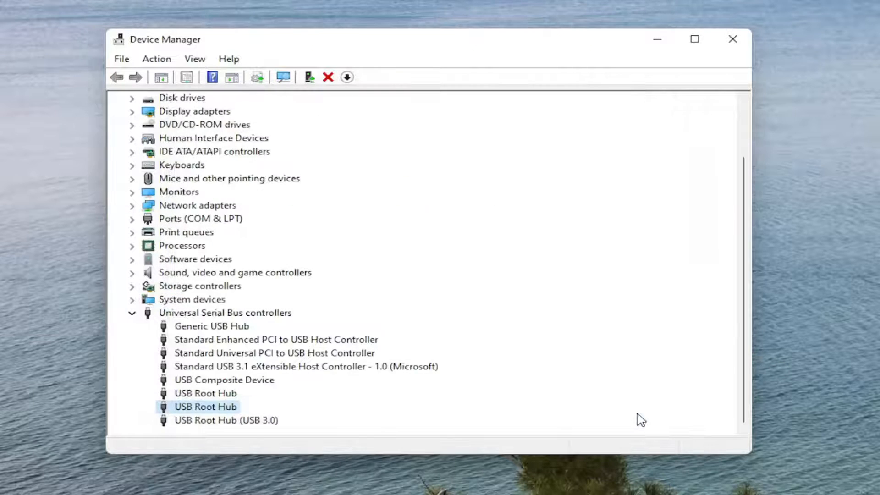
pyautogui.click(729, 38)
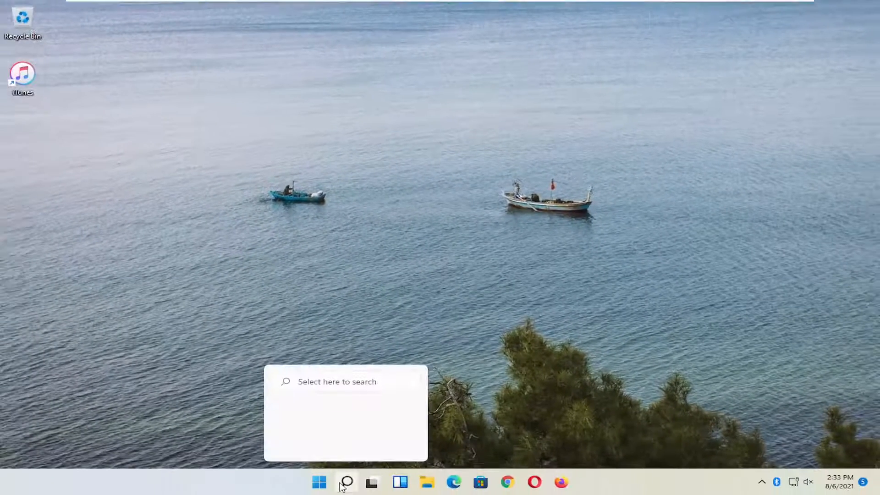
# Search Windows for "services", open the Services app, and reposition its window on the desktop.
pyautogui.click(342, 486)
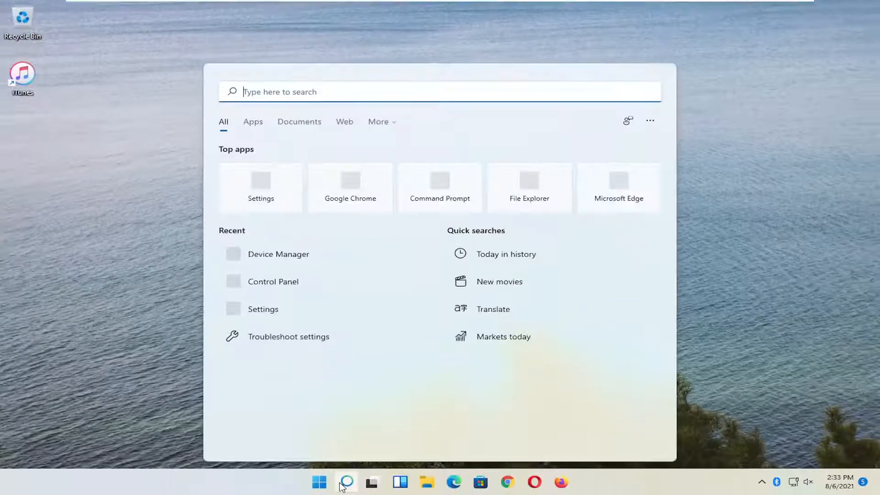
pyautogui.write('services')
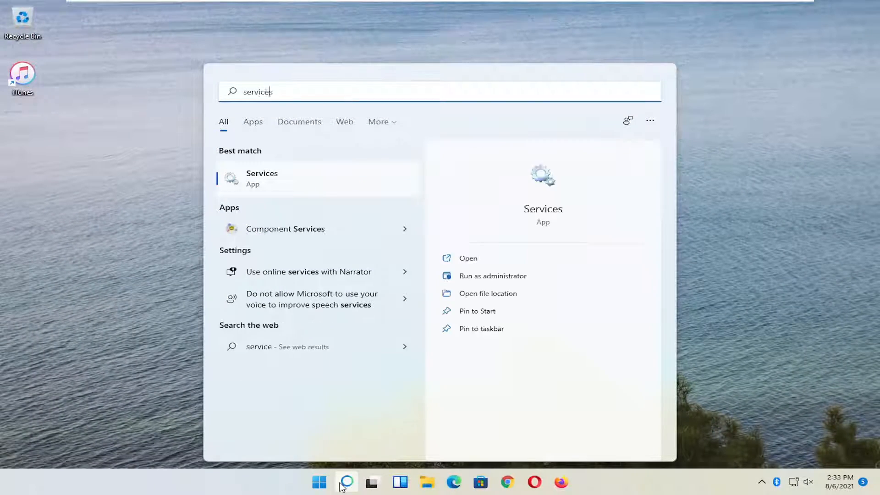
pyautogui.click(285, 179)
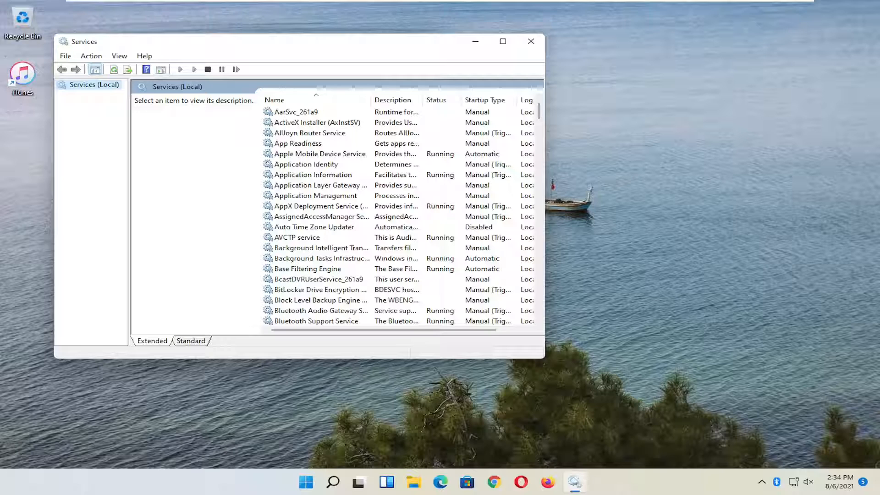
pyautogui.moveTo(354, 43); pyautogui.dragTo(436, 38)
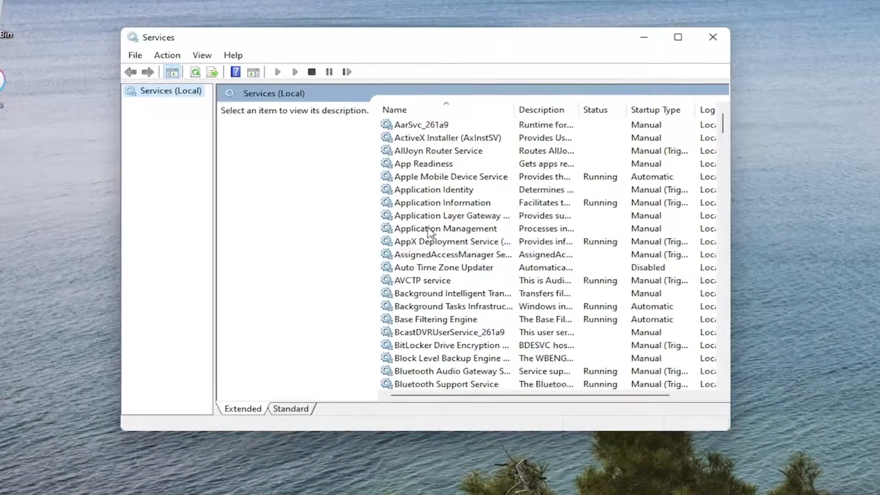
# Select Apple Mobile Device Service, enlarge the Services window, and widen the Name column.
pyautogui.click(430, 229)
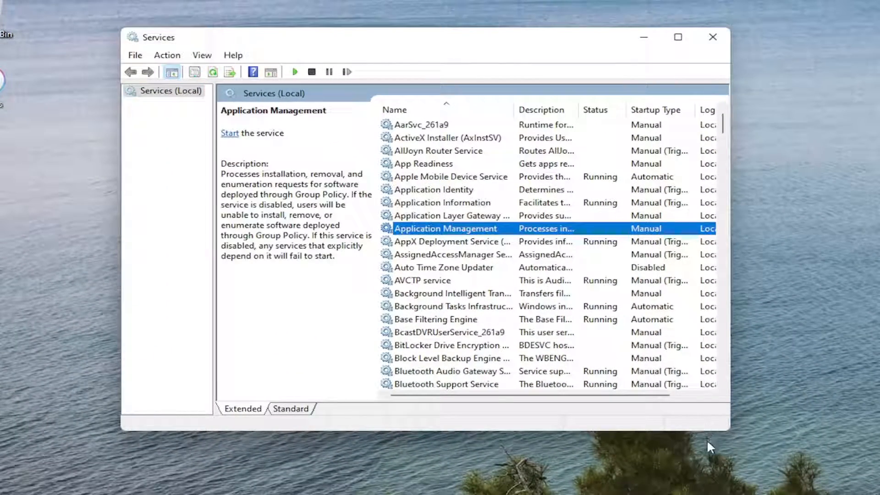
pyautogui.click(478, 179)
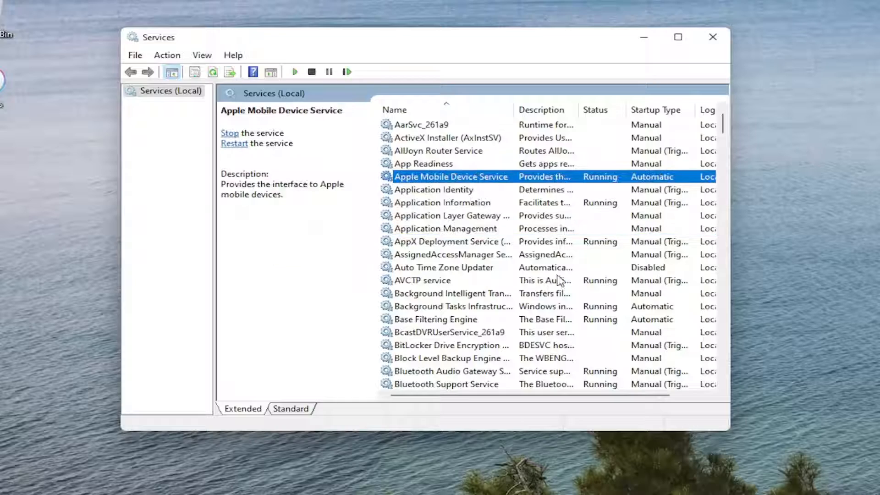
pyautogui.moveTo(731, 434); pyautogui.dragTo(860, 493)
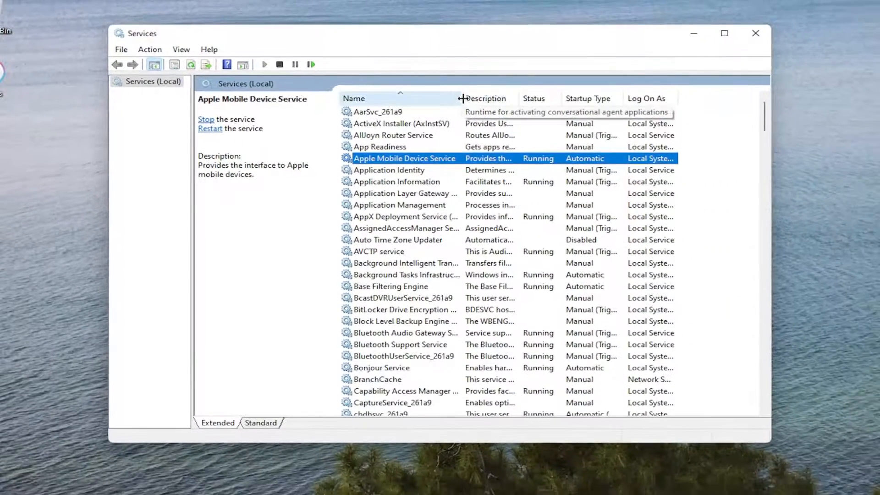
pyautogui.moveTo(514, 110); pyautogui.dragTo(546, 110)
# Set the startup type of Apple Mobile Device Service to Automatic, apply the setting, and close Services.
pyautogui.doubleClick(430, 158)
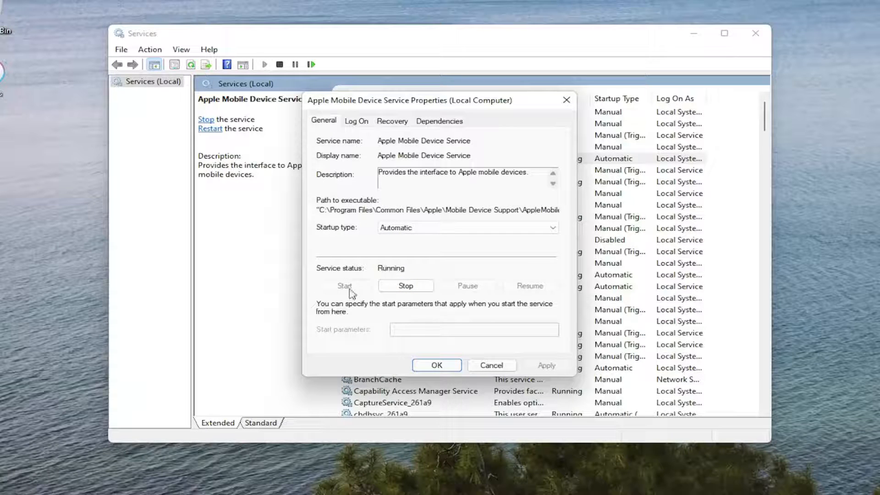
pyautogui.click(390, 228)
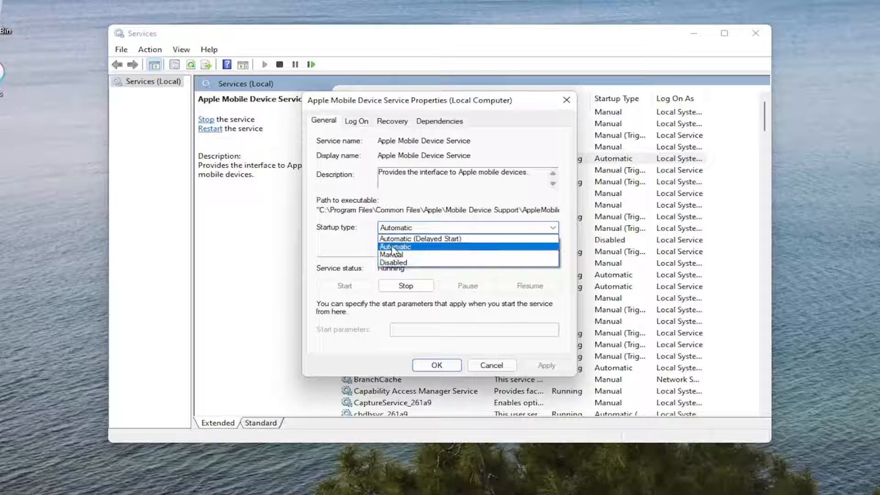
pyautogui.click(393, 247)
pyautogui.click(546, 366)
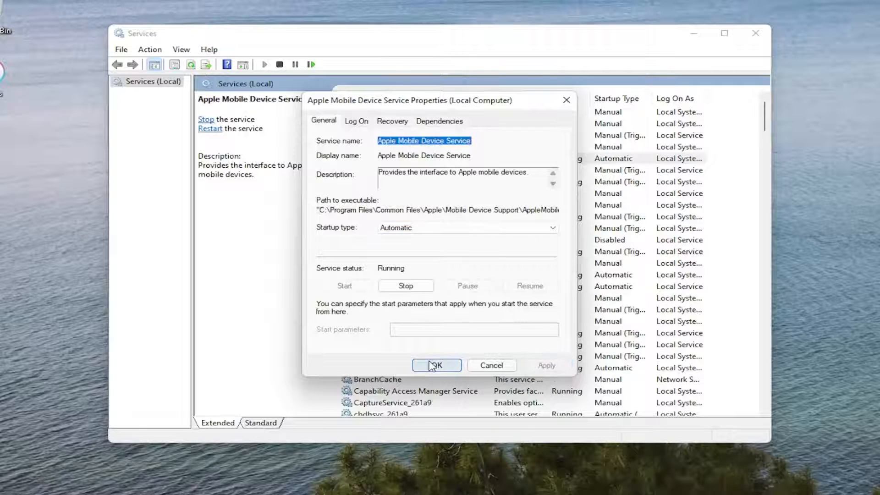
pyautogui.click(434, 366)
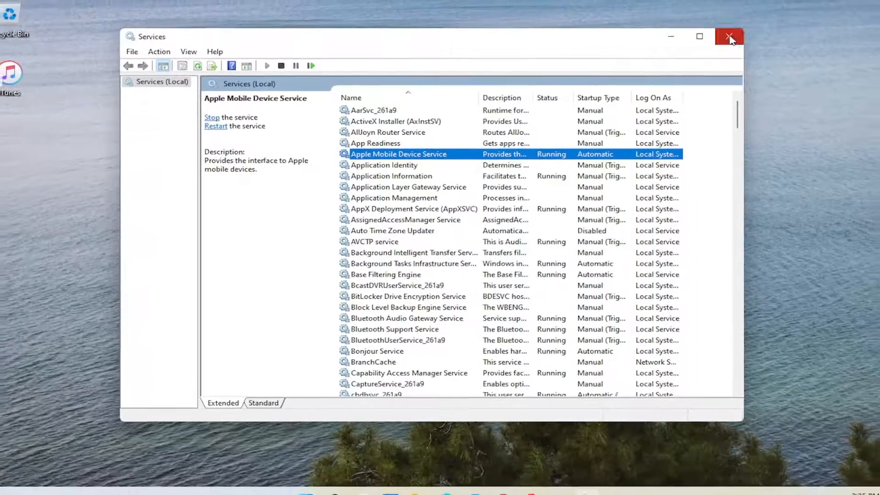
pyautogui.click(756, 33)
# Open the context menu of the Windows Start button.
pyautogui.rightClick(319, 485)
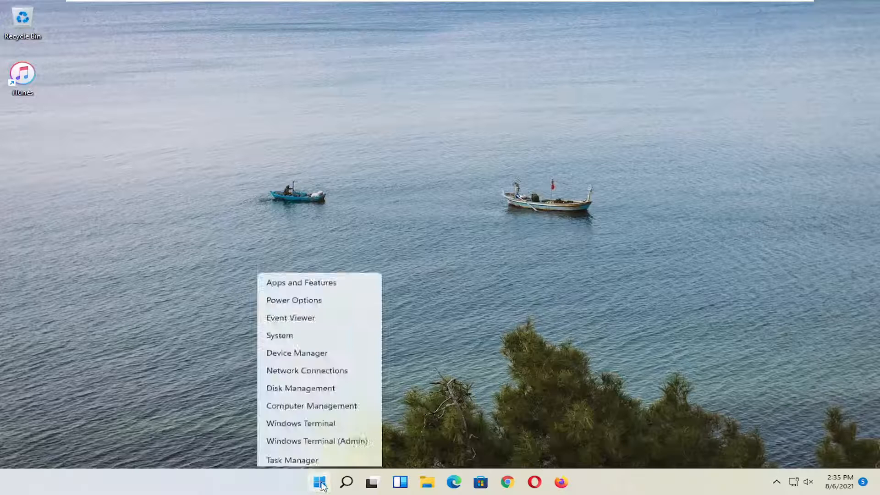
pyautogui.moveTo(321, 439)
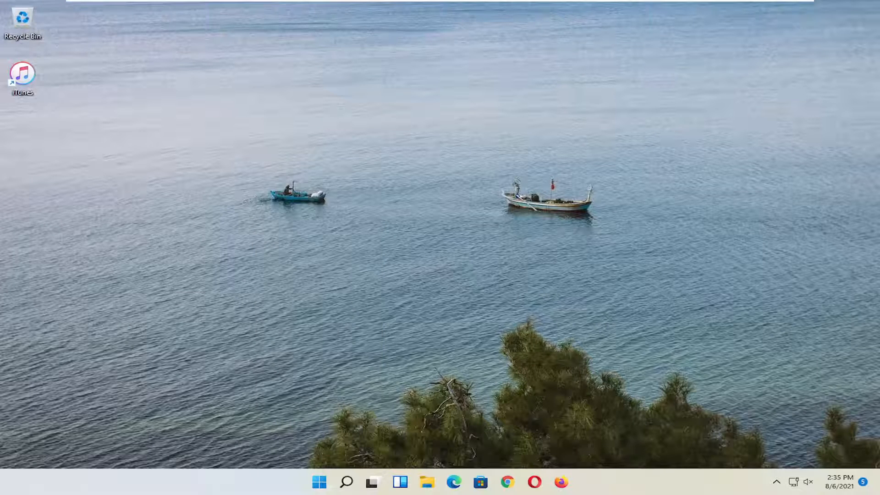